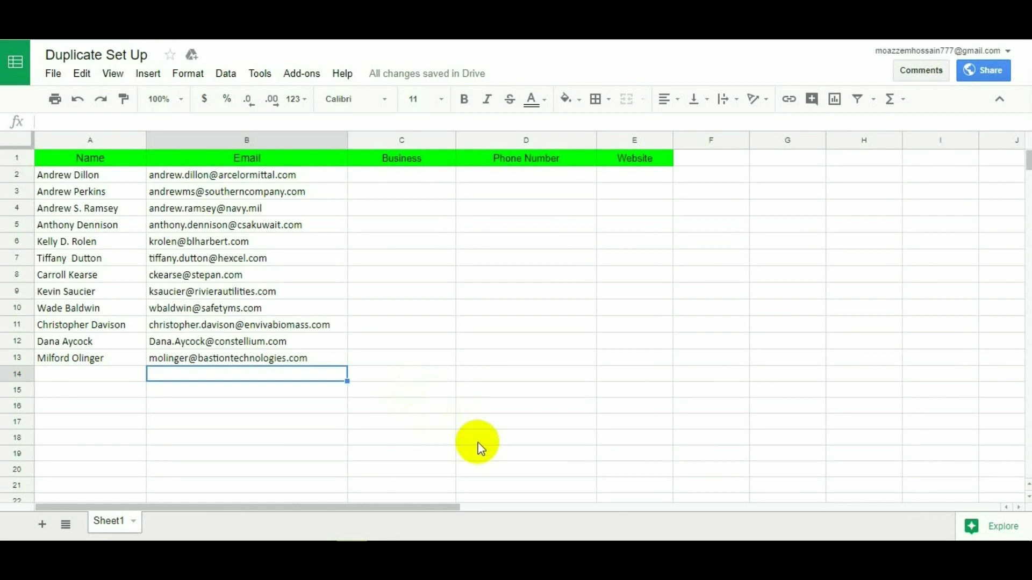
Look over the email list down to the last email and the empty cell below it
{"action": "left_click", "coordinate": [487, 406]}
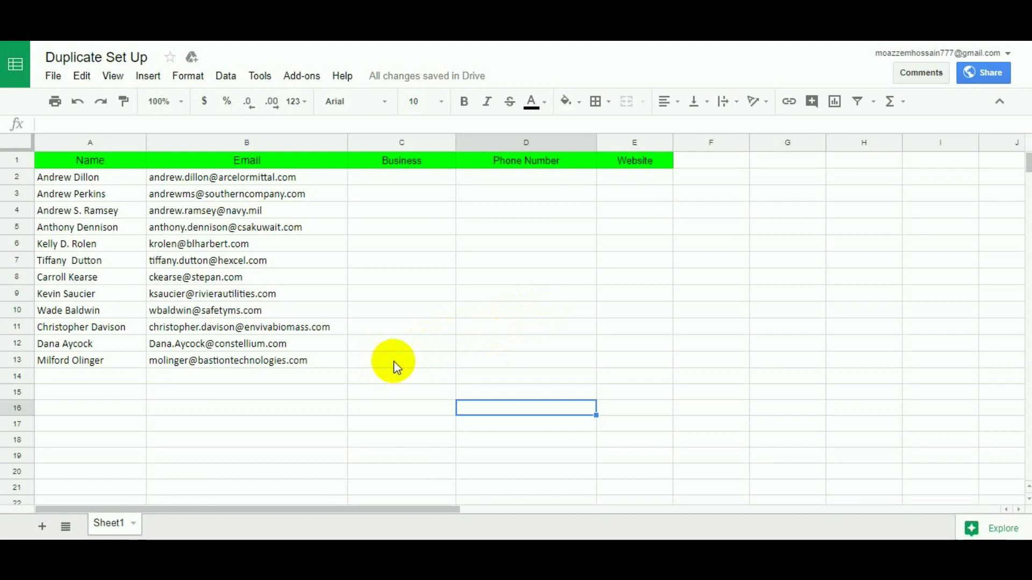
{"action": "left_click", "coordinate": [312, 362]}
{"action": "left_click", "coordinate": [306, 379]}
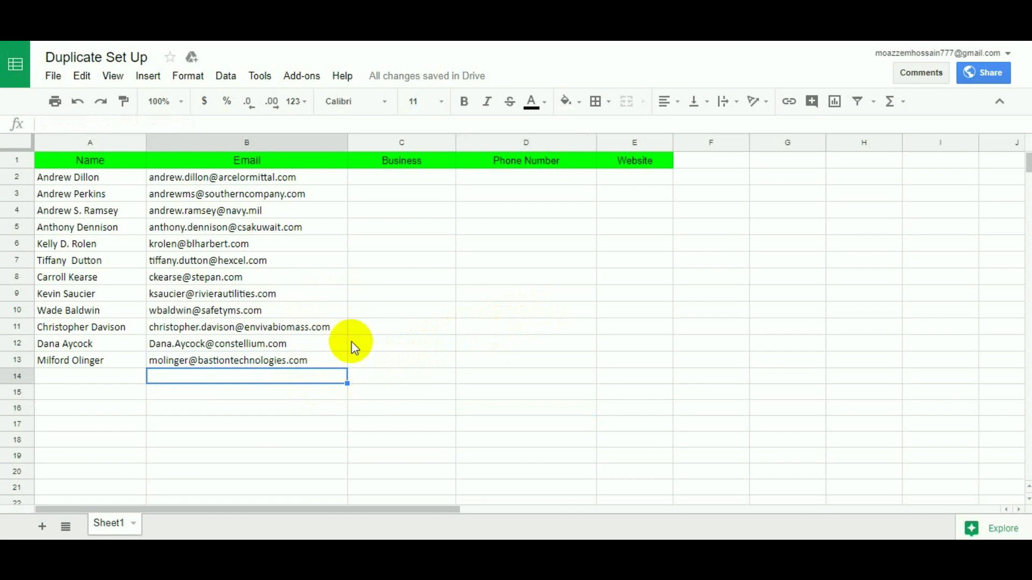
{"action": "mouse_move", "coordinate": [247, 143]}
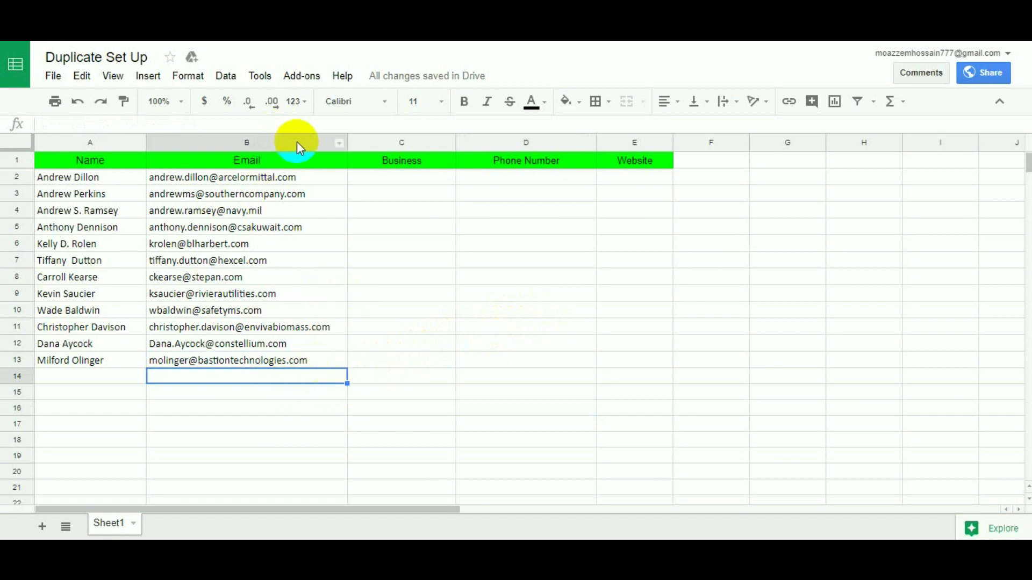
Start a new conditional formatting rule for the whole Email column B
{"action": "left_click", "coordinate": [256, 141]}
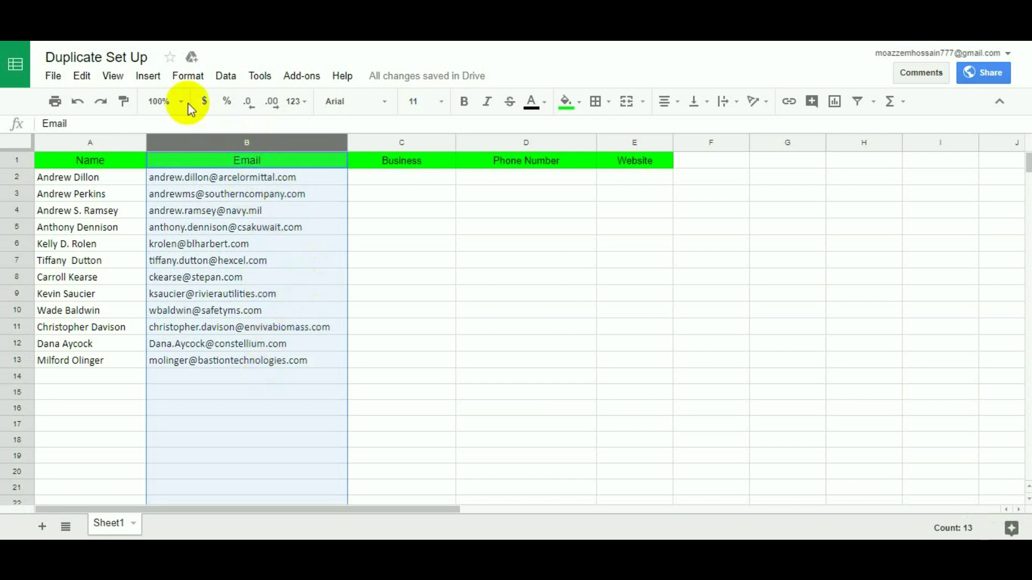
{"action": "left_click", "coordinate": [188, 76]}
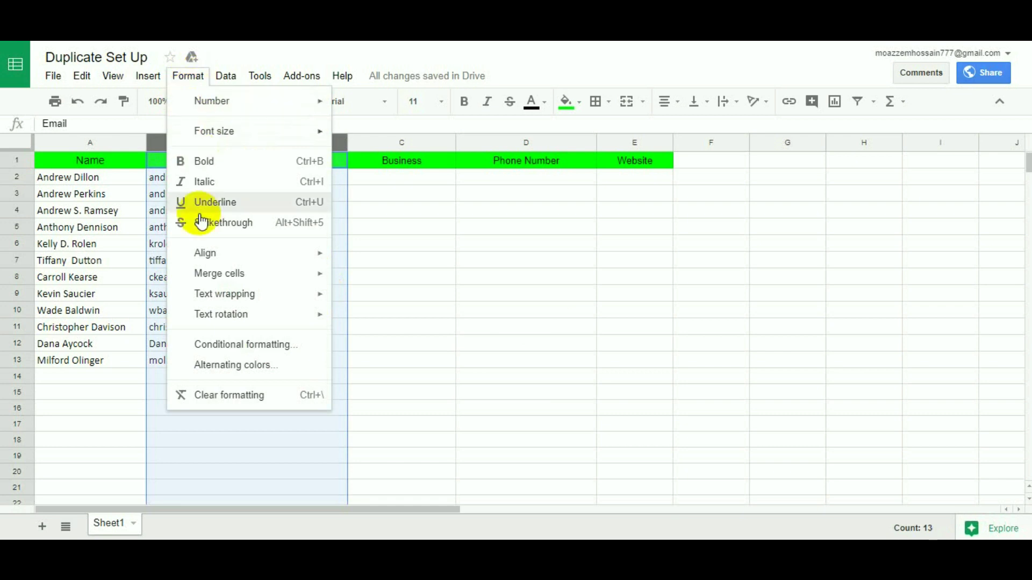
{"action": "left_click", "coordinate": [257, 347]}
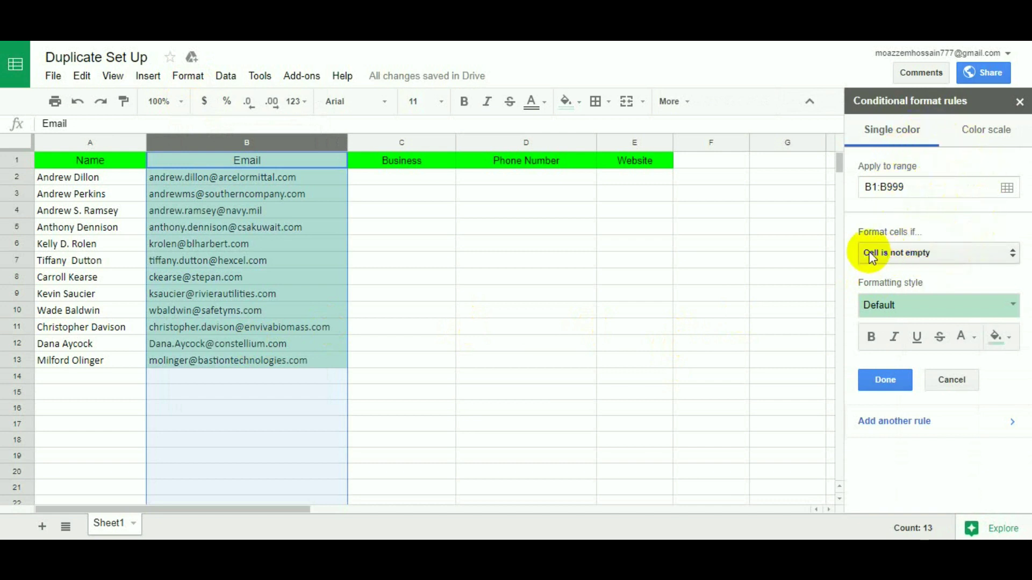
Change the rule's condition to 'Custom formula is' and place the cursor in its formula field
{"action": "left_click", "coordinate": [973, 259]}
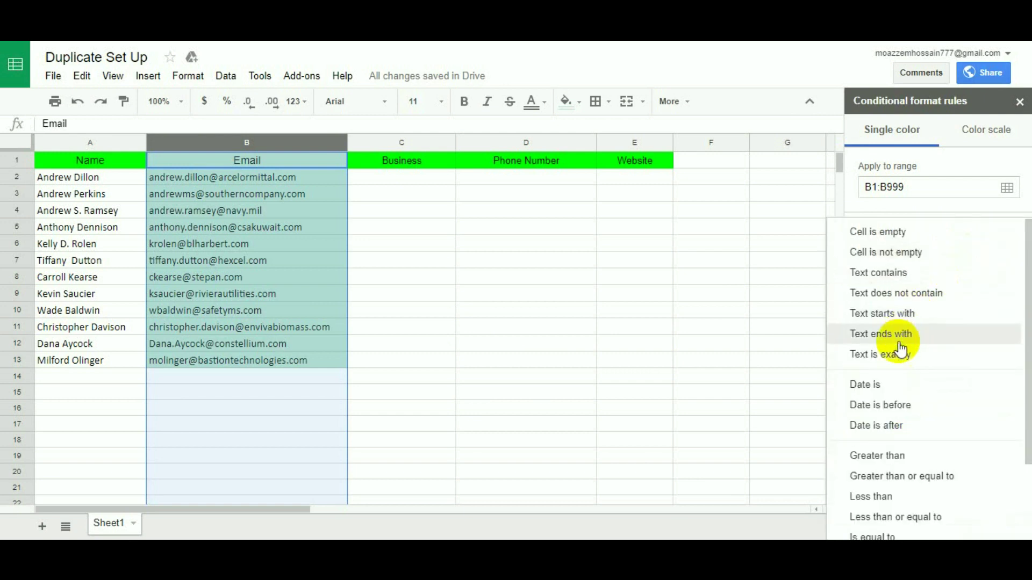
{"action": "scroll", "coordinate": [902, 460], "scroll_direction": "down", "scroll_amount": 2}
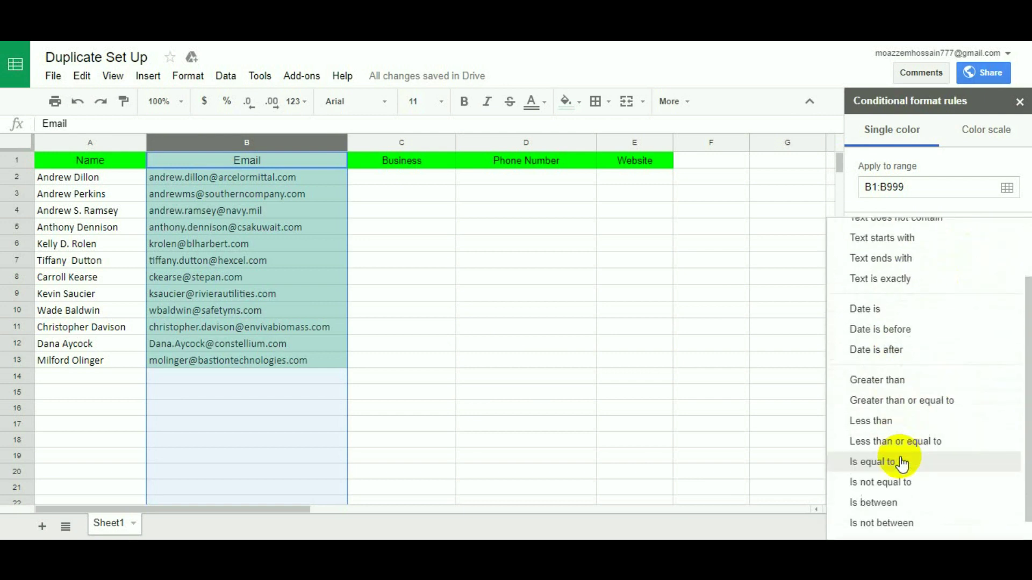
{"action": "scroll", "coordinate": [902, 468], "scroll_direction": "down", "scroll_amount": 1}
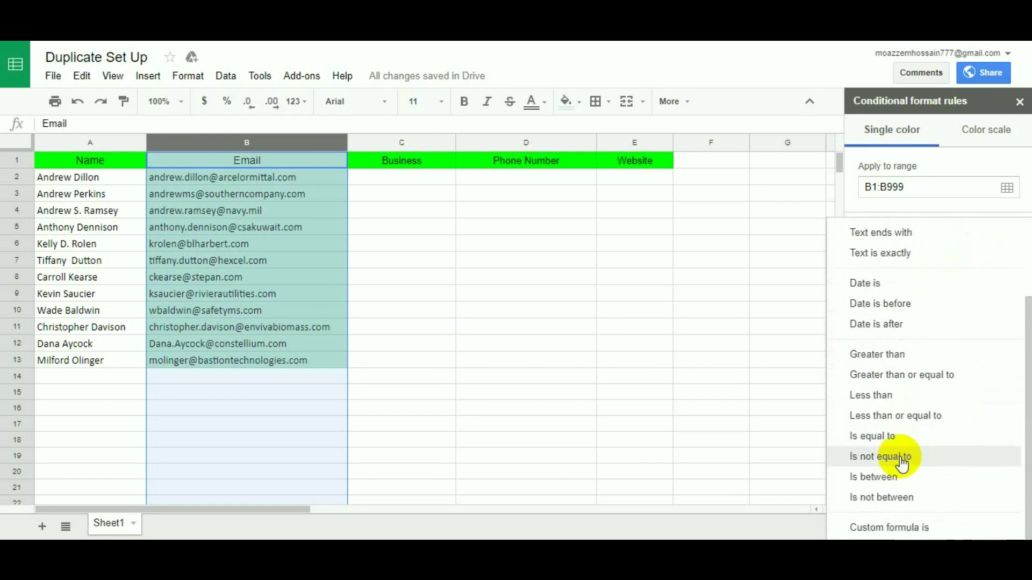
{"action": "left_click", "coordinate": [911, 526]}
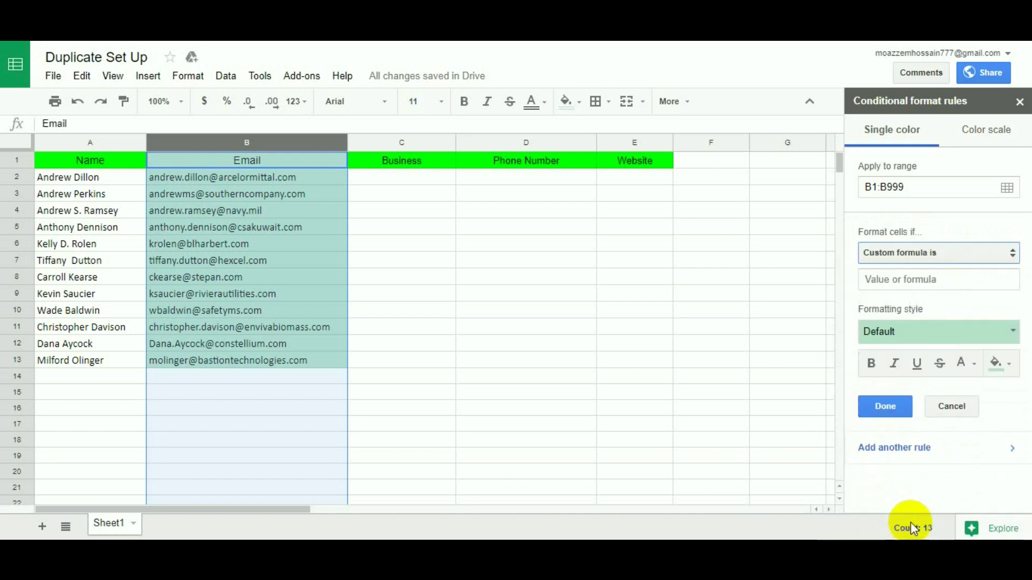
{"action": "left_click", "coordinate": [921, 281]}
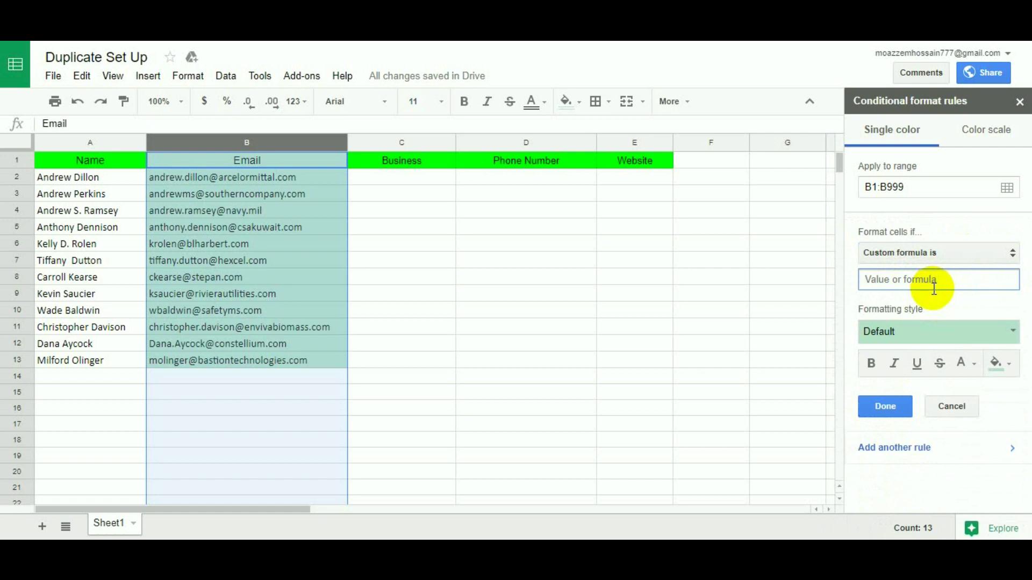
Enter =countif(b:b,b1)>1 as the rule's custom formula
{"action": "type", "text": "="}
{"action": "type", "text": "countif"}
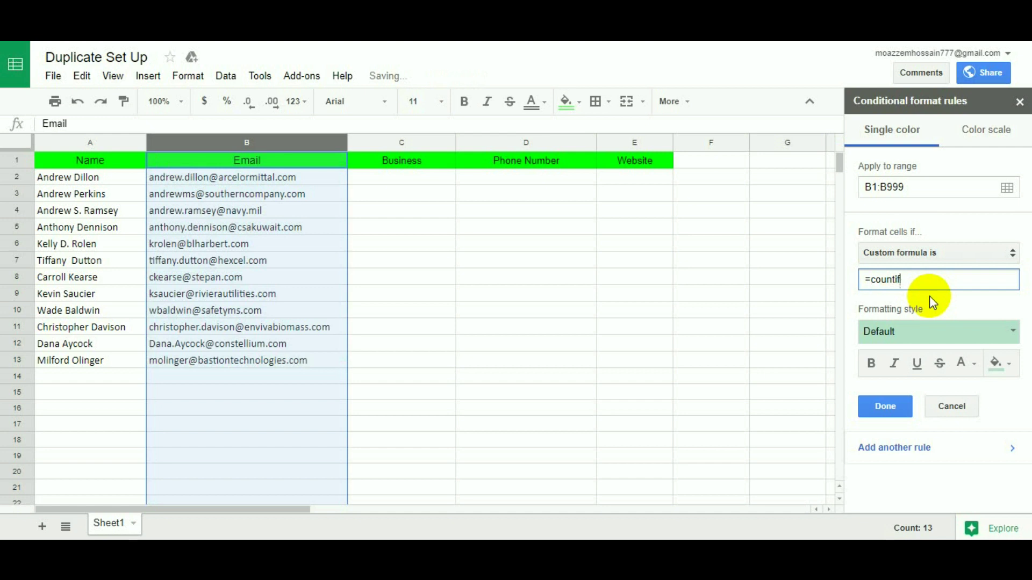
{"action": "type", "text": "("}
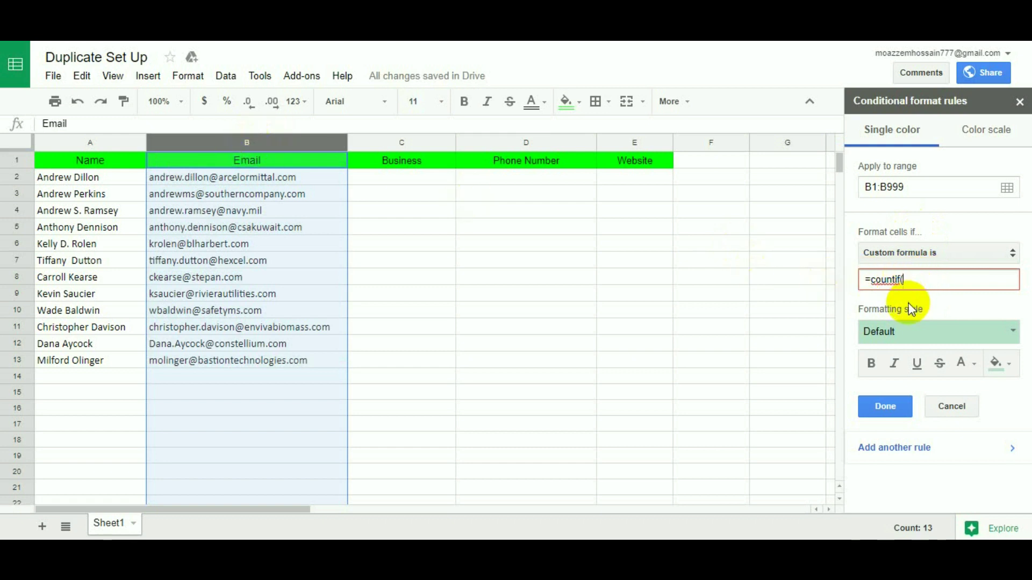
{"action": "type", "text": "b"}
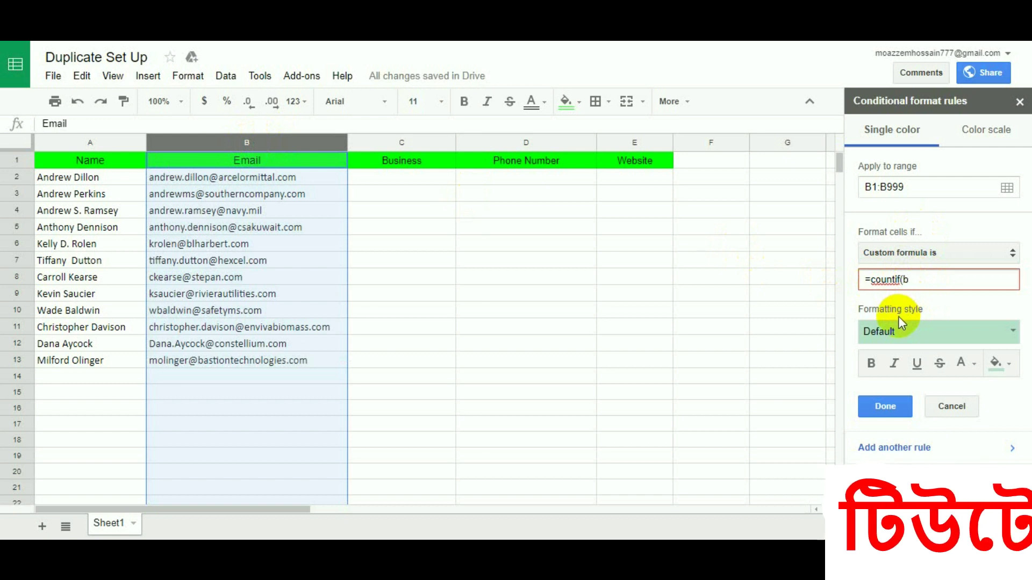
{"action": "type", "text": ":b"}
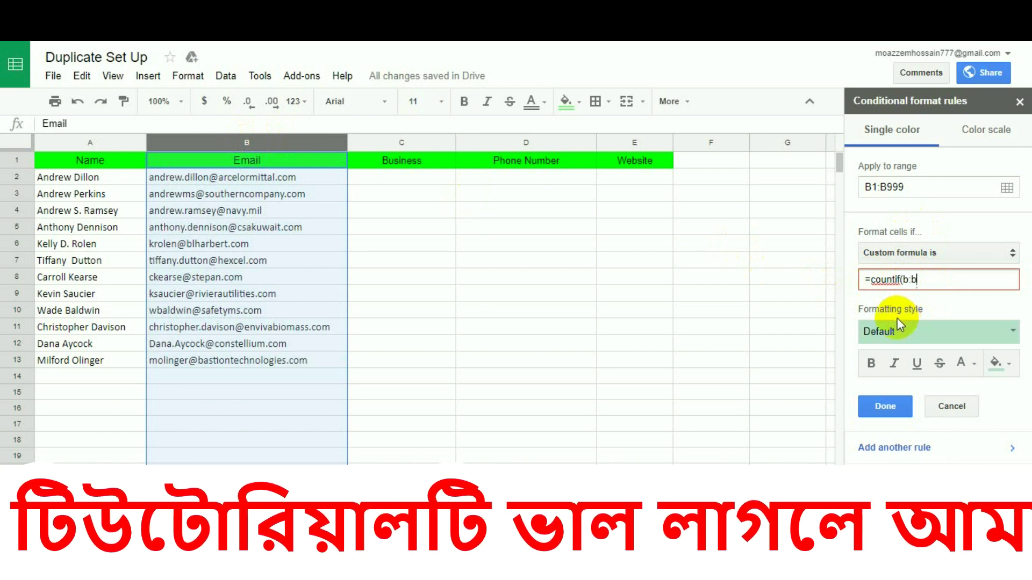
{"action": "type", "text": ",b"}
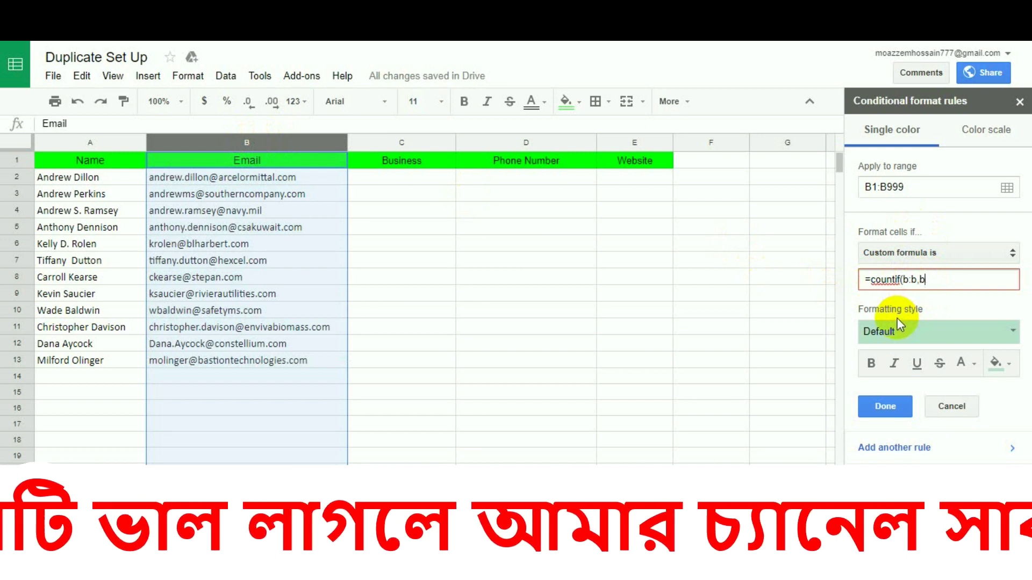
{"action": "type", "text": "1"}
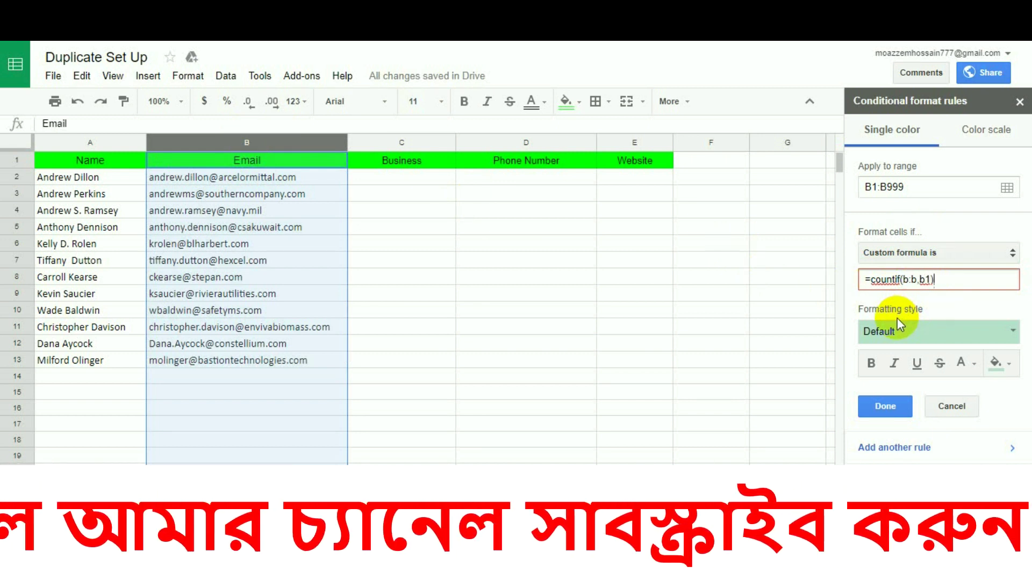
{"action": "type", "text": ")>"}
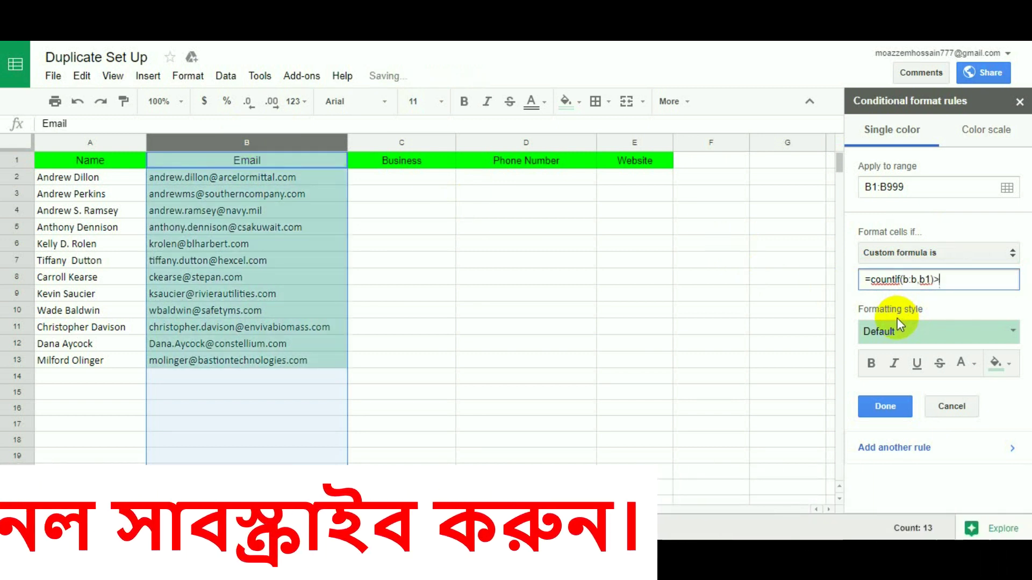
{"action": "type", "text": "1"}
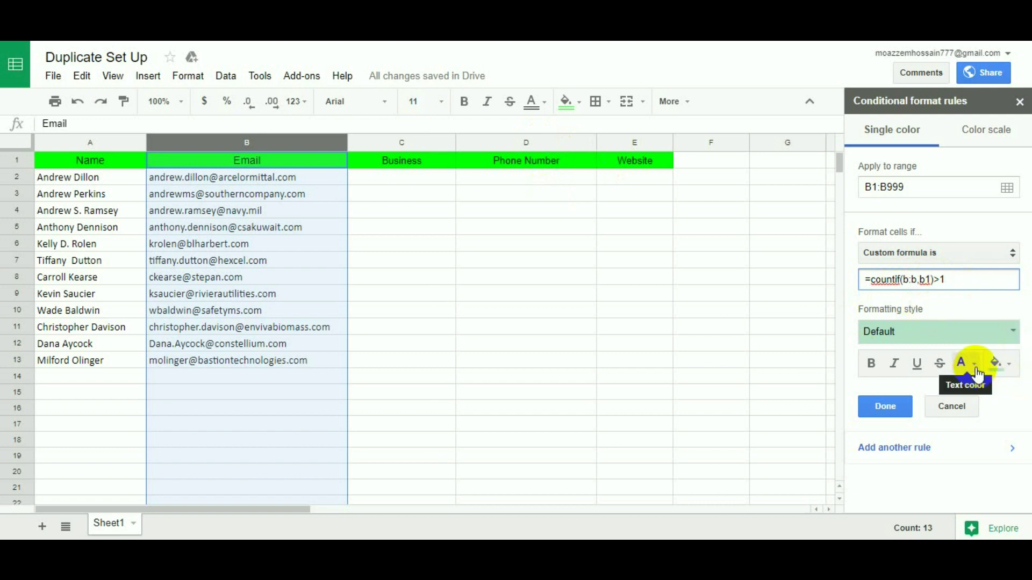
Give cells matching the duplicate formula a red fill and save the B1:B999 rule
{"action": "left_click", "coordinate": [1008, 371]}
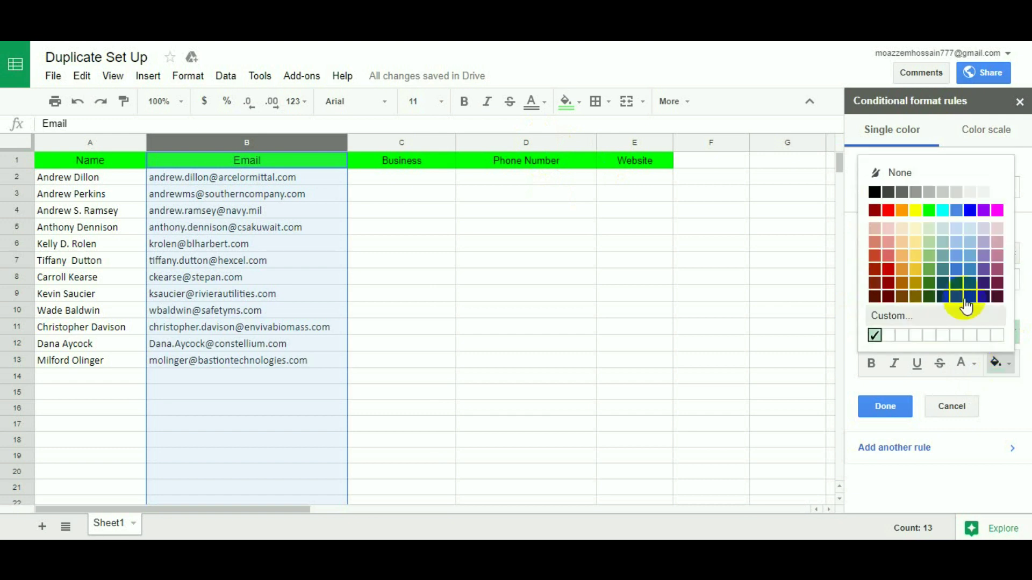
{"action": "left_click", "coordinate": [888, 208]}
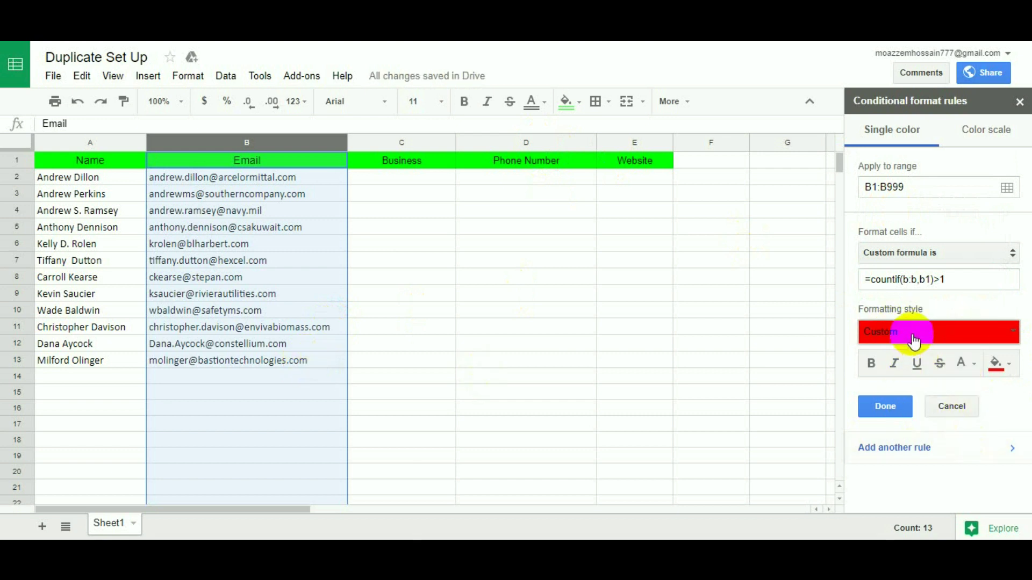
{"action": "left_click", "coordinate": [880, 411]}
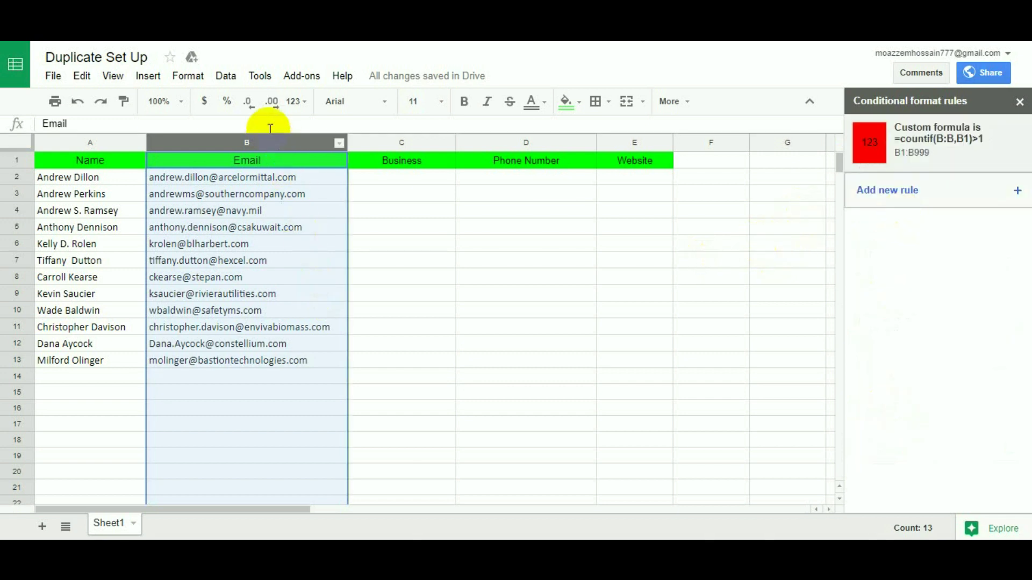
{"action": "mouse_move", "coordinate": [314, 162]}
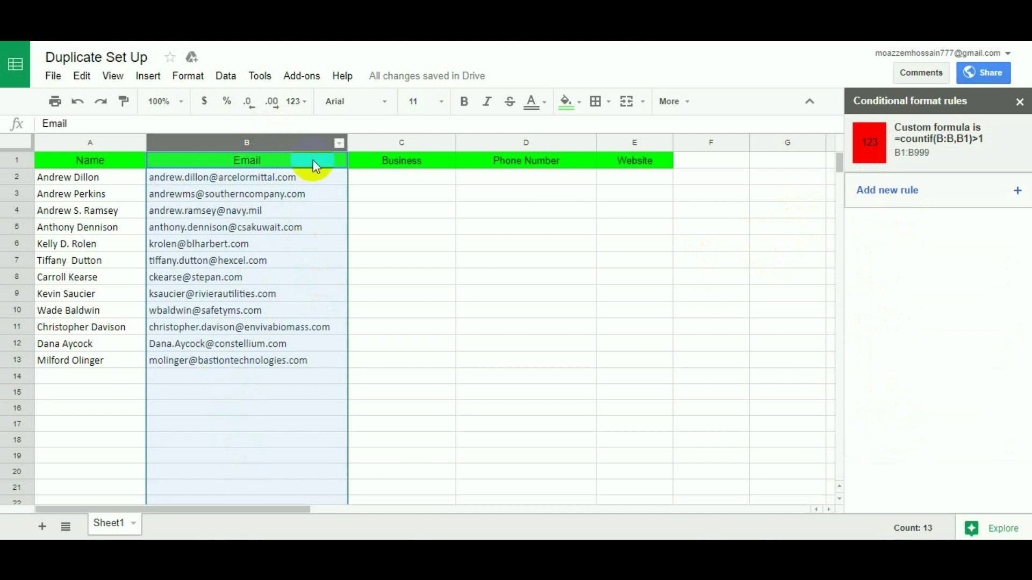
Paste the last email into B14 to check the red highlighting, then delete it
{"action": "left_click", "coordinate": [282, 388]}
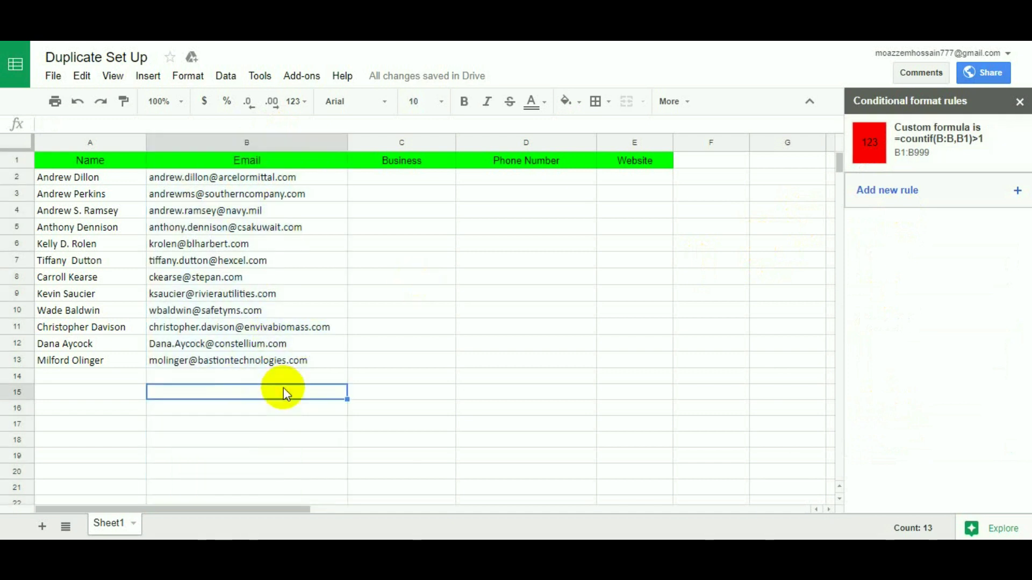
{"action": "left_click", "coordinate": [263, 363]}
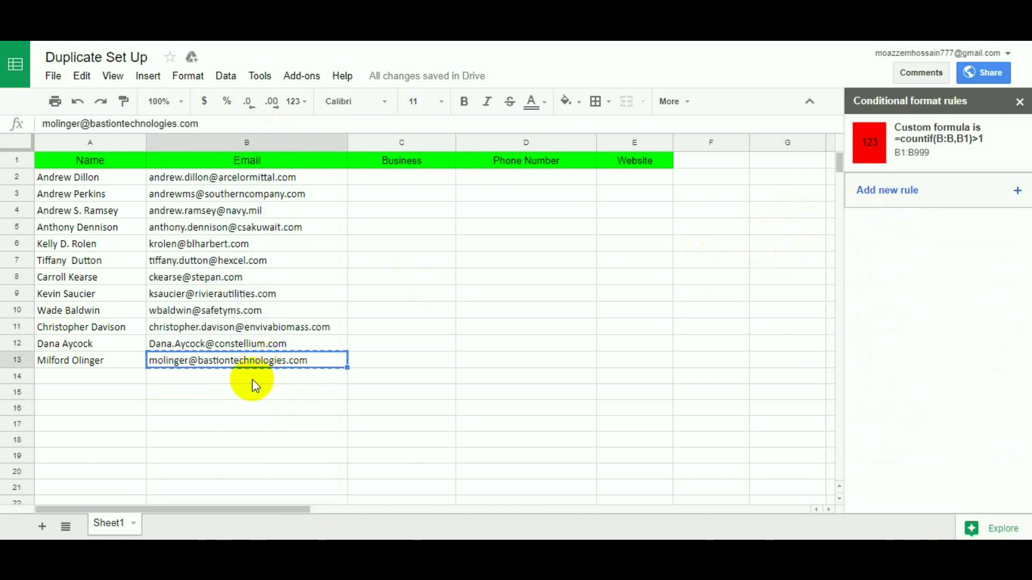
{"action": "left_click", "coordinate": [253, 380]}
{"action": "key", "text": "ctrl+v"}
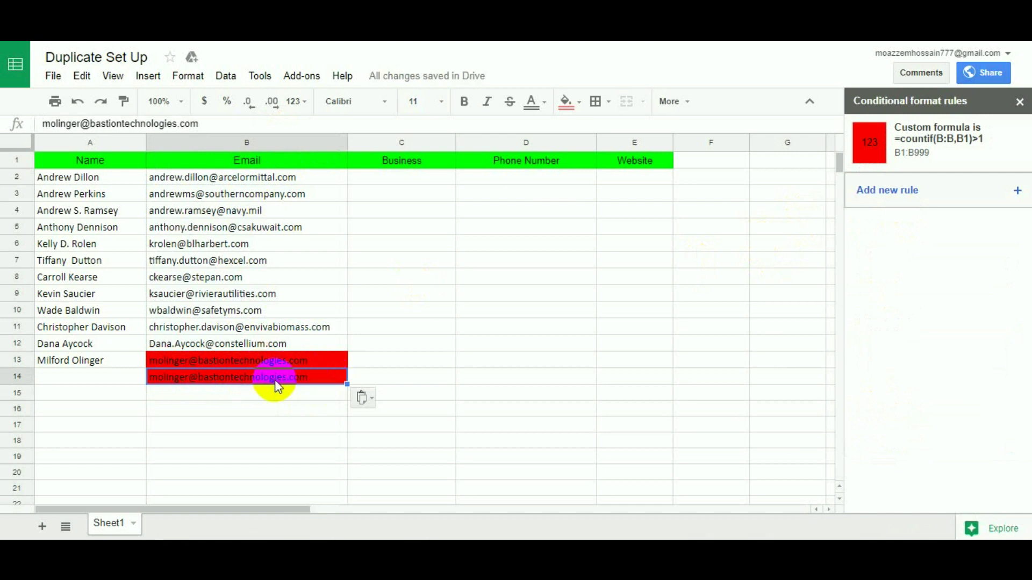
{"action": "key", "text": "Delete"}
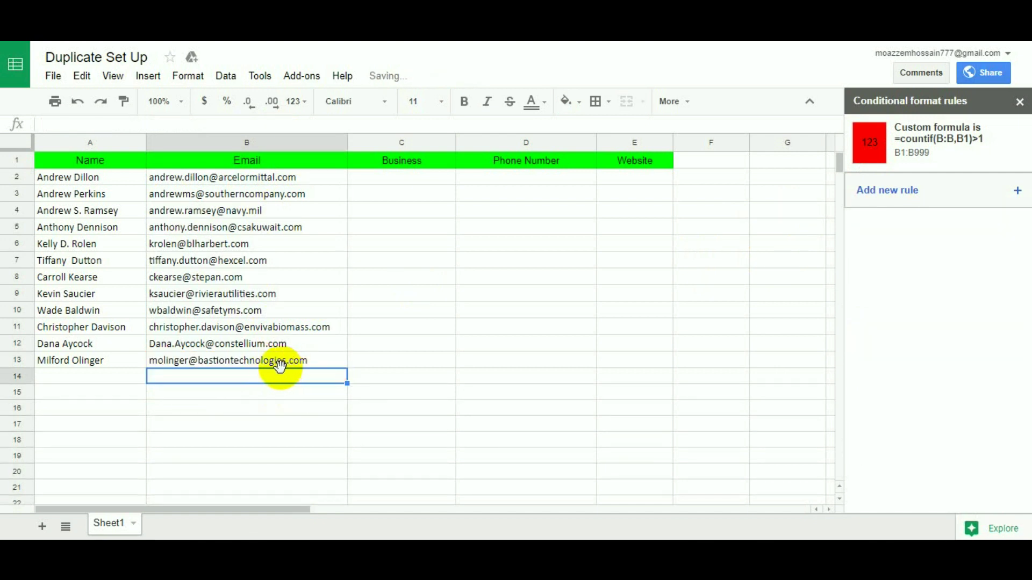